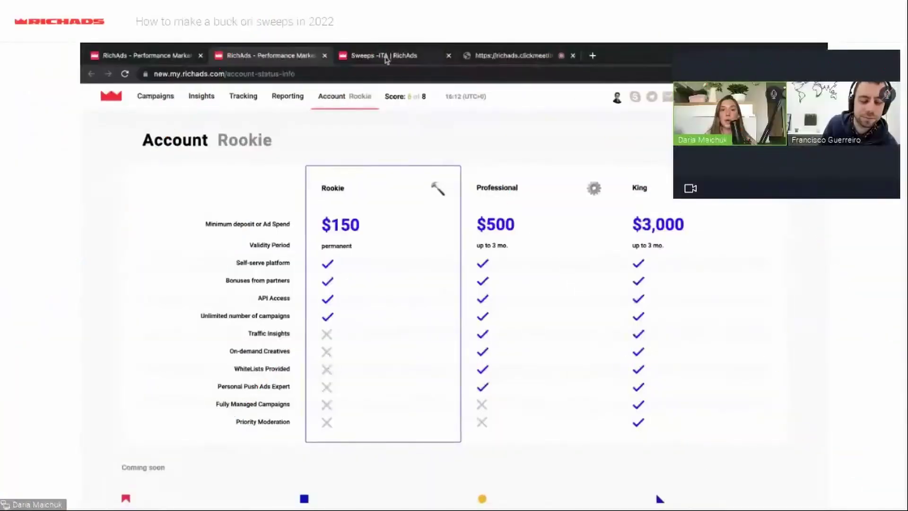
Open Sweeps -ITA settings to review Manual CPC strategy and the 'Buono COOP da 500€' creative.
click(383, 55)
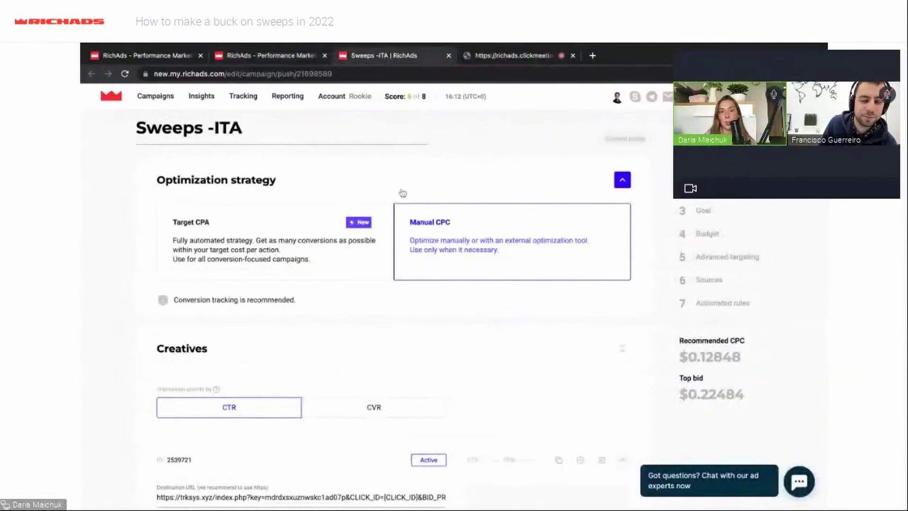
scroll(403, 193, down, 1)
scroll(402, 193, up, 1)
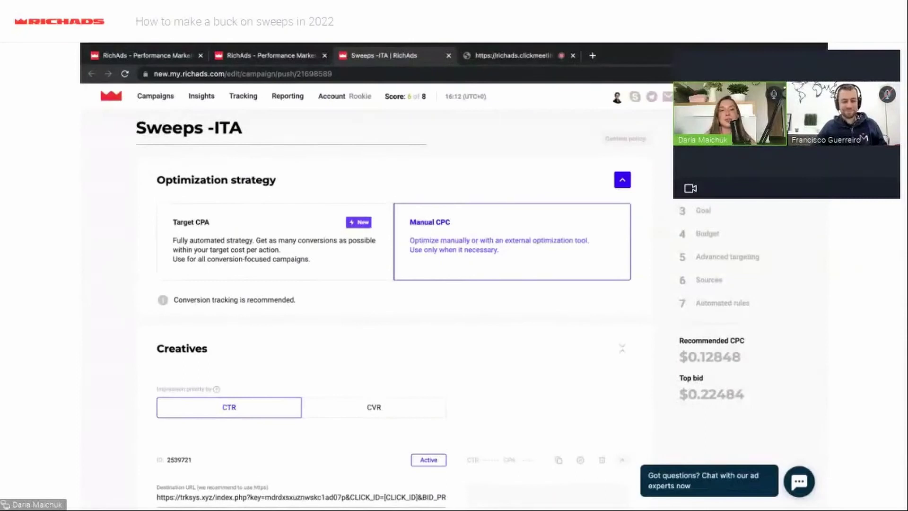
scroll(623, 179, down, 1)
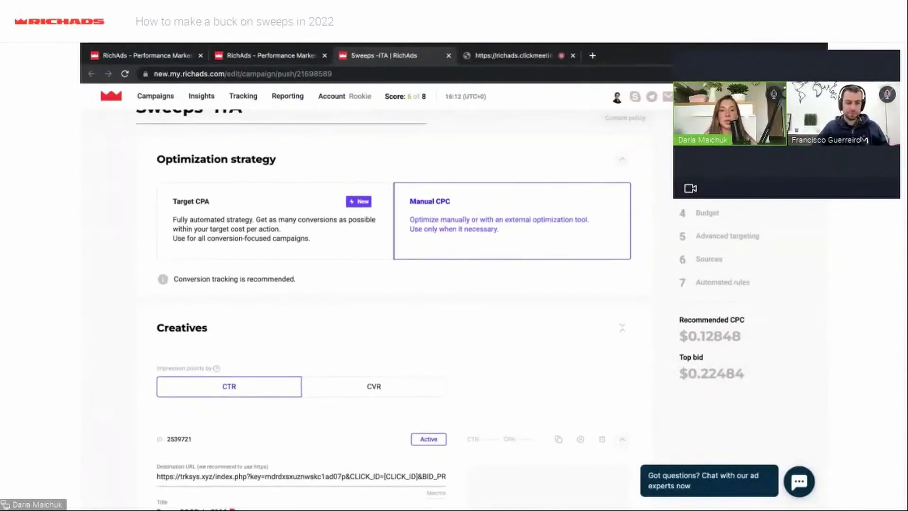
scroll(455, 185, down, 1)
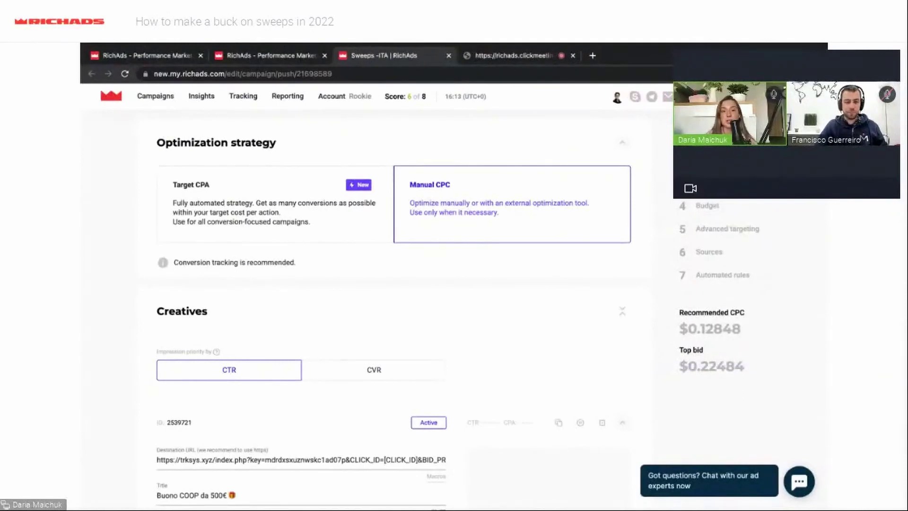
scroll(399, 232, up, 1)
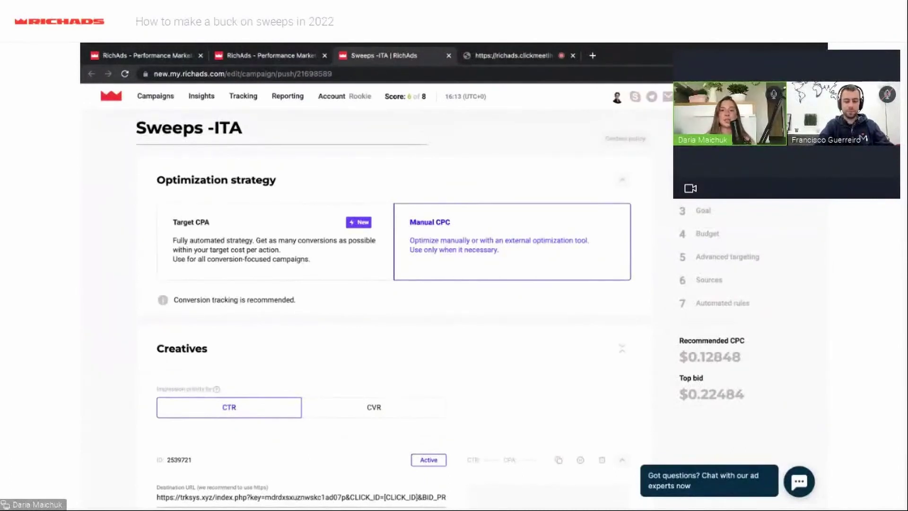
scroll(392, 308, down, 2)
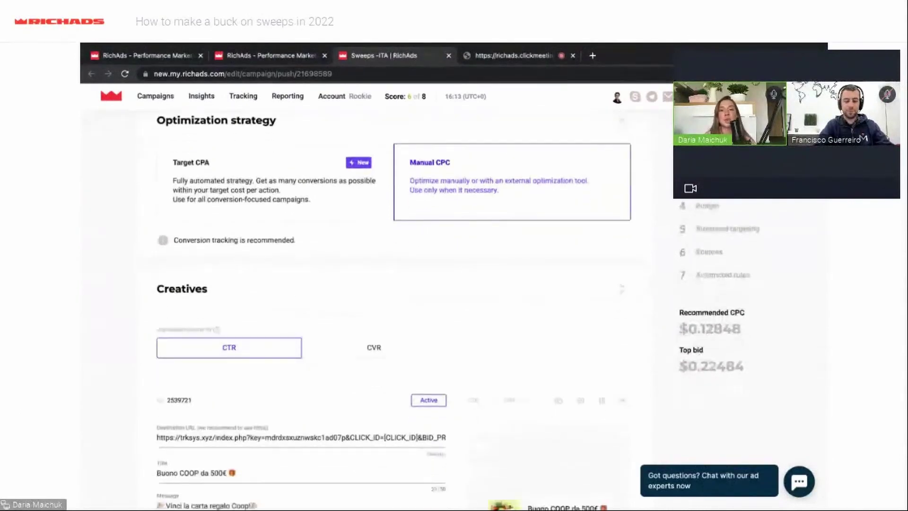
Review the Coop push creatives 2539721–2539724 down to the Targeting section.
scroll(392, 307, down, 2)
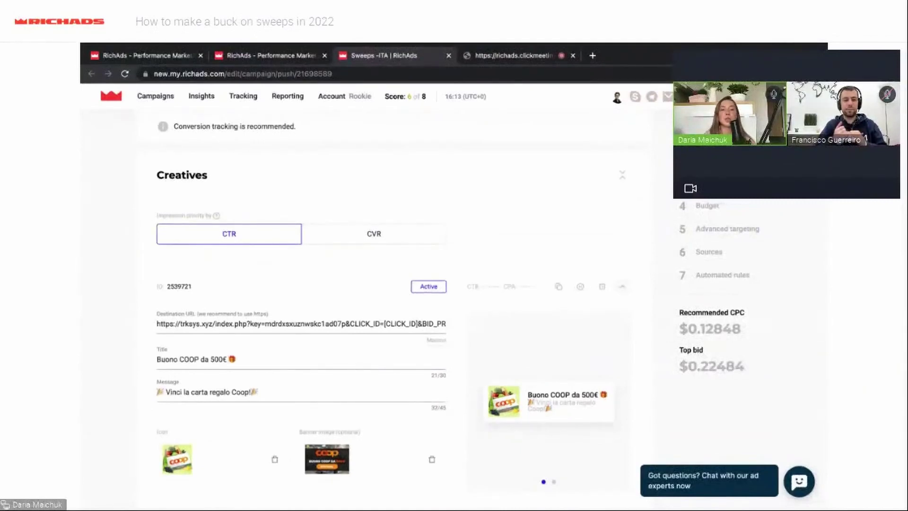
scroll(268, 329, down, 3)
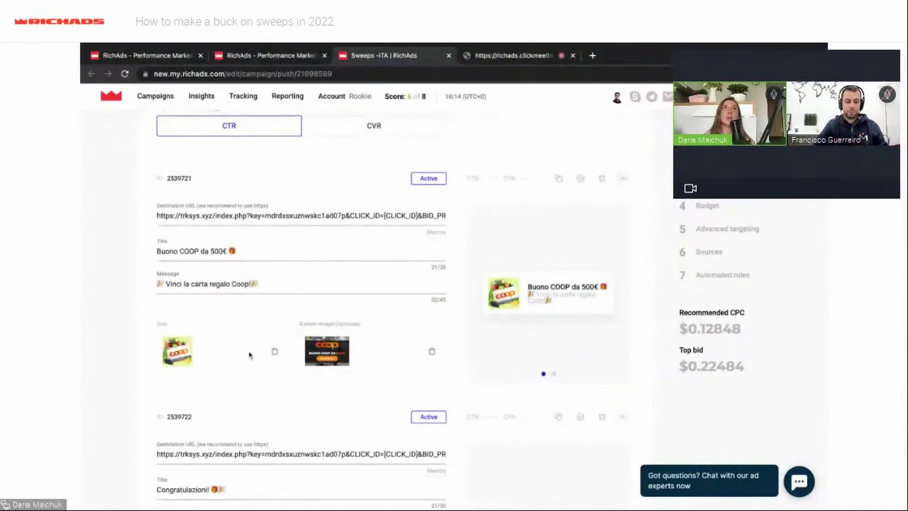
scroll(249, 355, down, 4)
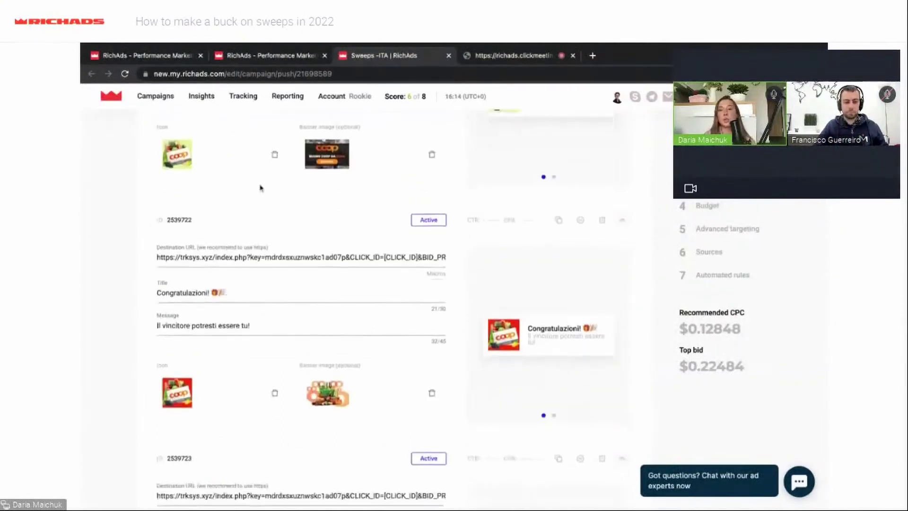
scroll(259, 187, up, 3)
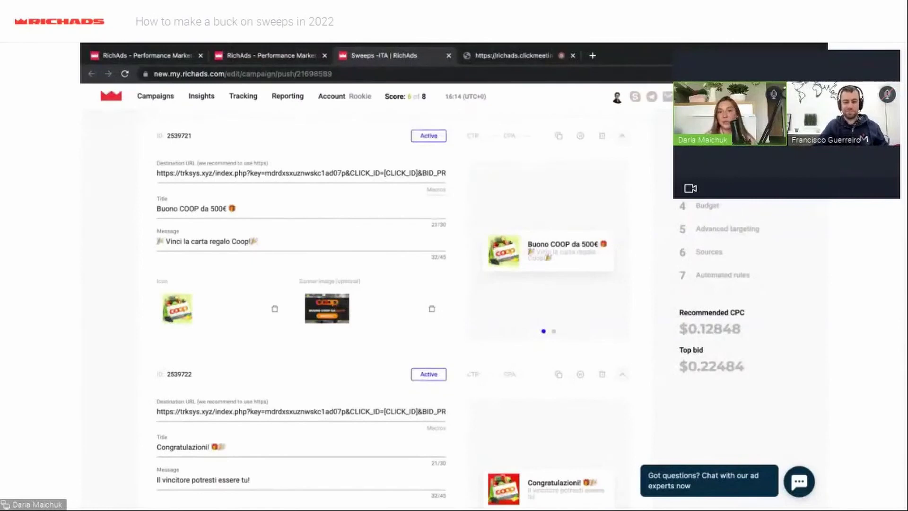
scroll(359, 308, down, 1)
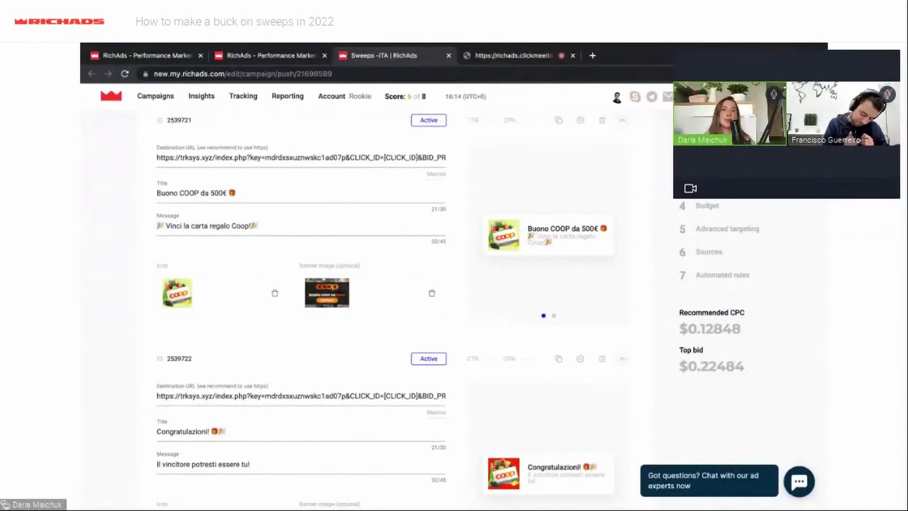
scroll(303, 307, down, 3)
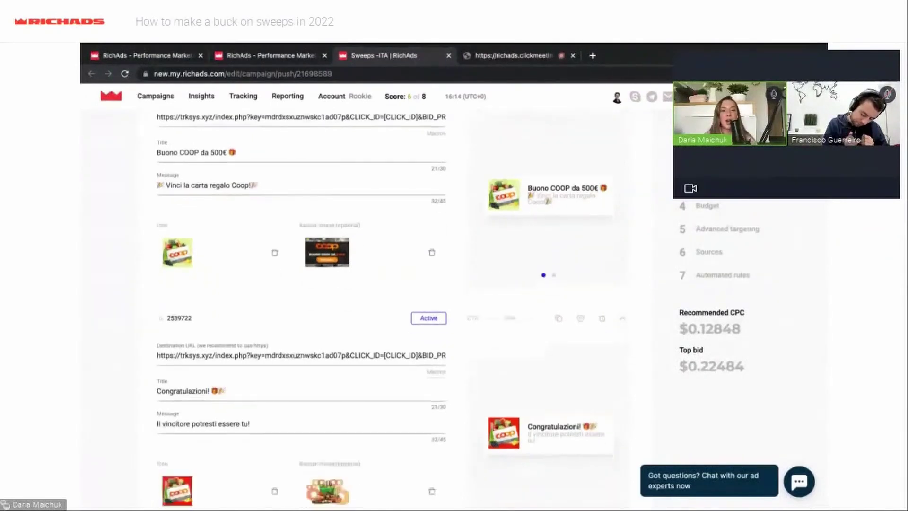
scroll(302, 307, down, 5)
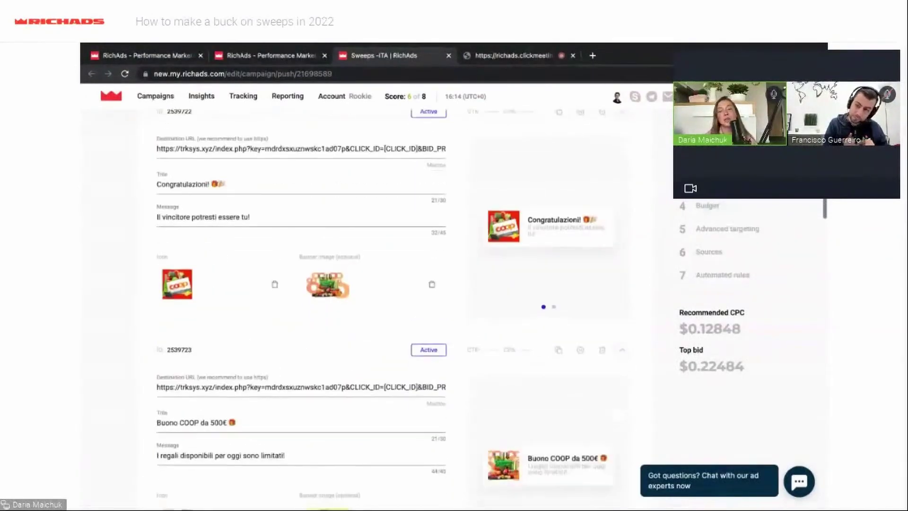
scroll(303, 307, down, 5)
scroll(303, 307, up, 3)
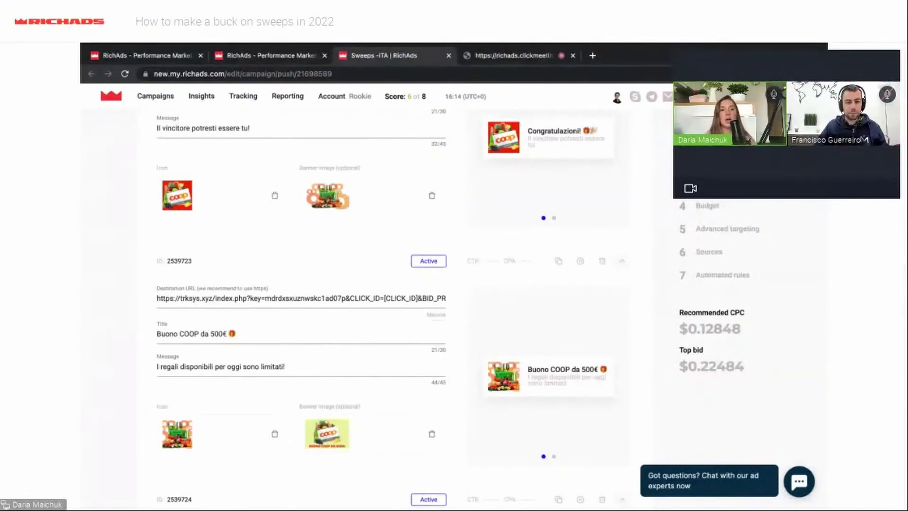
scroll(220, 211, down, 10)
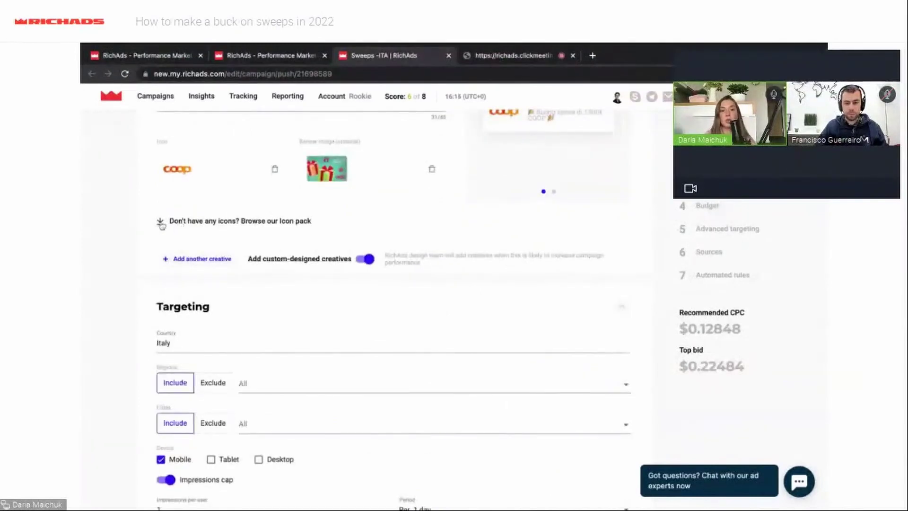
Check targeting: Country Italy, Device Mobile, impressions and clicks capped at 1 per 1 day.
scroll(161, 225, down, 2)
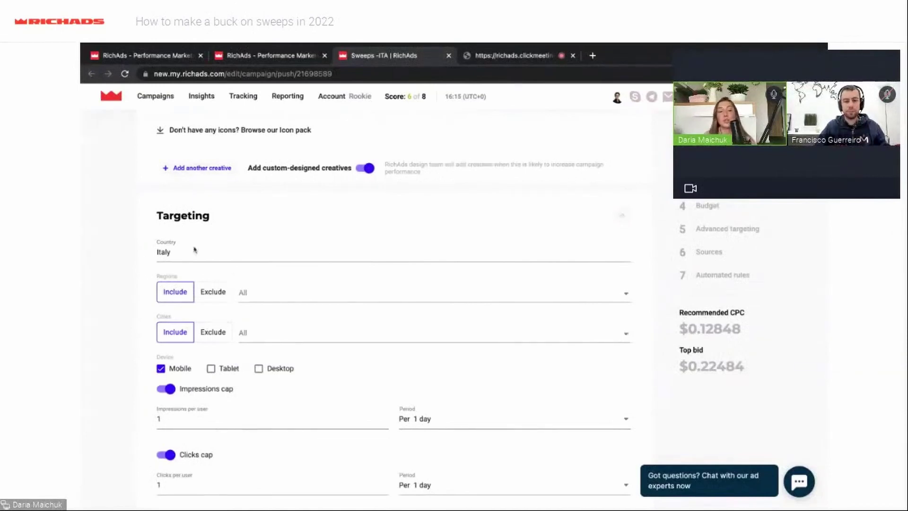
scroll(228, 255, down, 1)
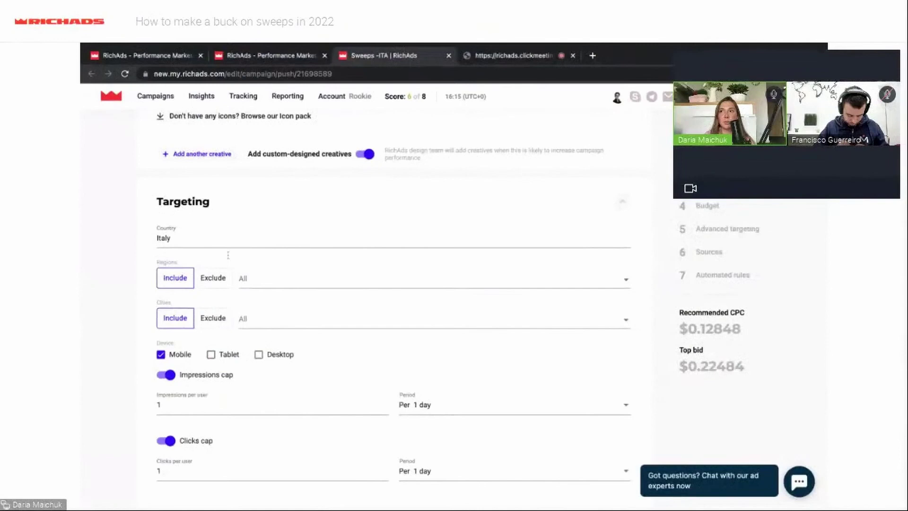
scroll(228, 255, down, 1)
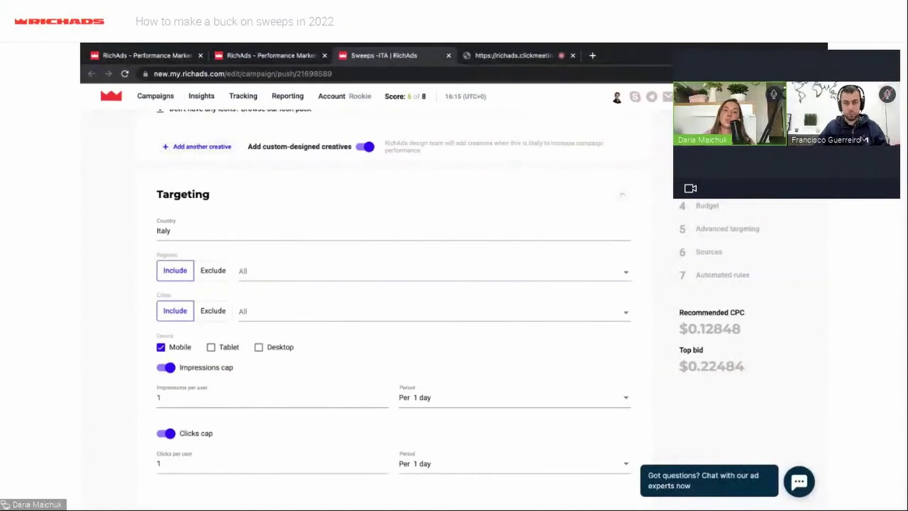
scroll(190, 310, down, 1)
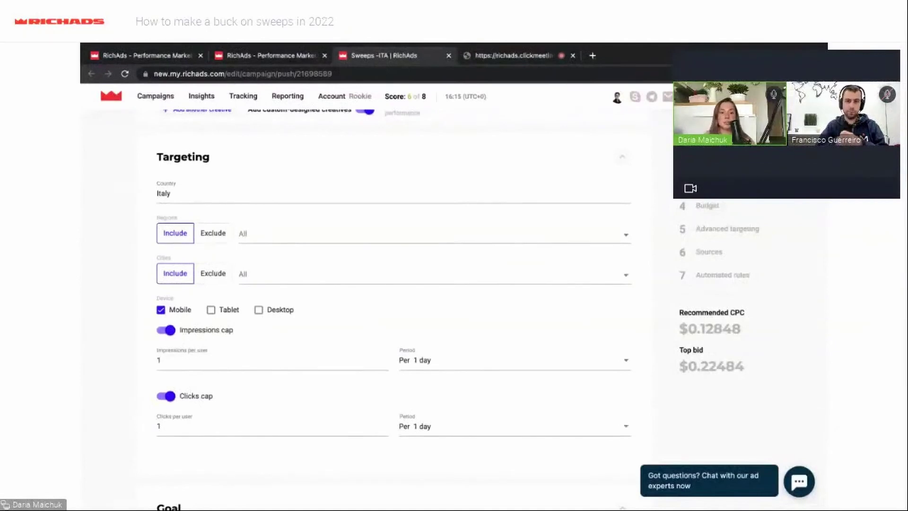
scroll(392, 283, down, 1)
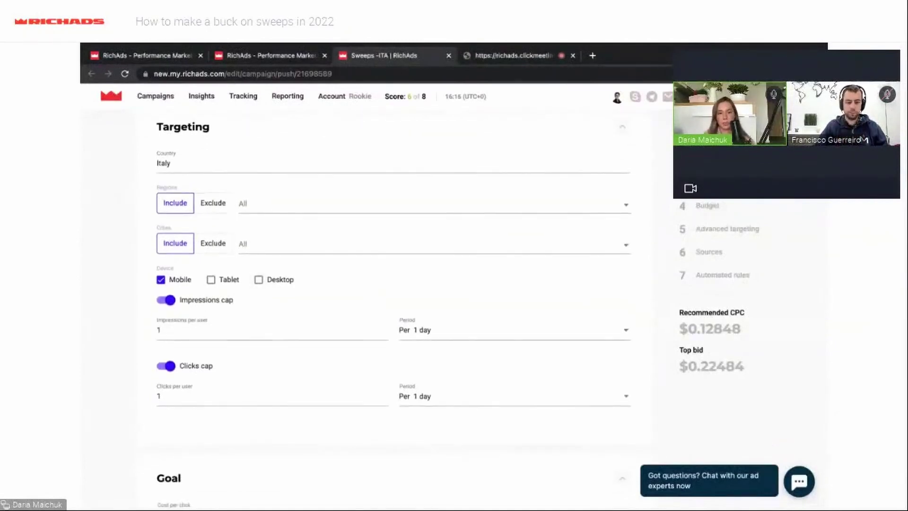
Review the Goal: $0.1 cost per click, $3 CPA goal and Smart CPC switched on.
scroll(393, 284, down, 1)
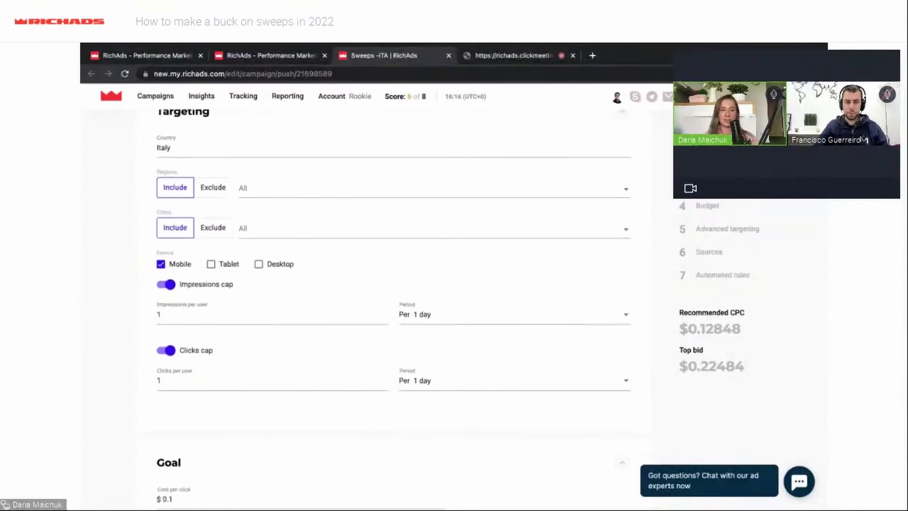
scroll(385, 288, down, 1)
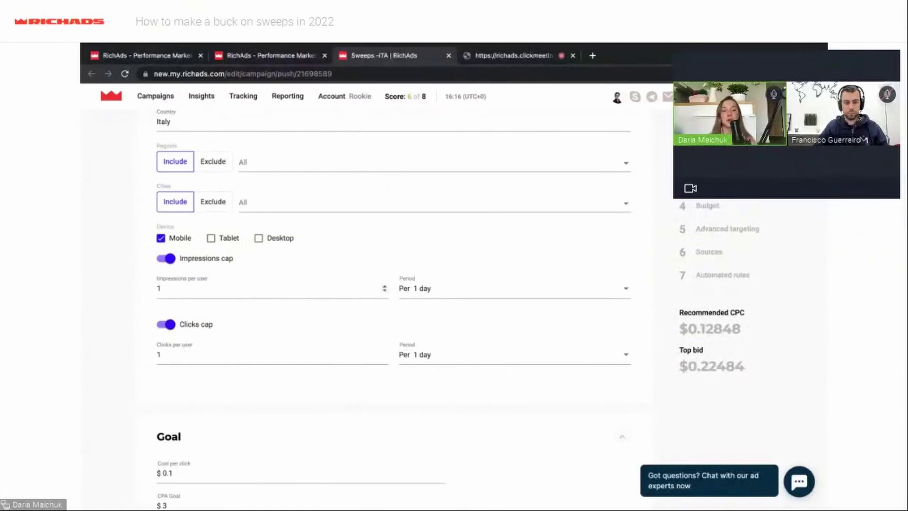
scroll(392, 284, down, 3)
scroll(181, 326, down, 2)
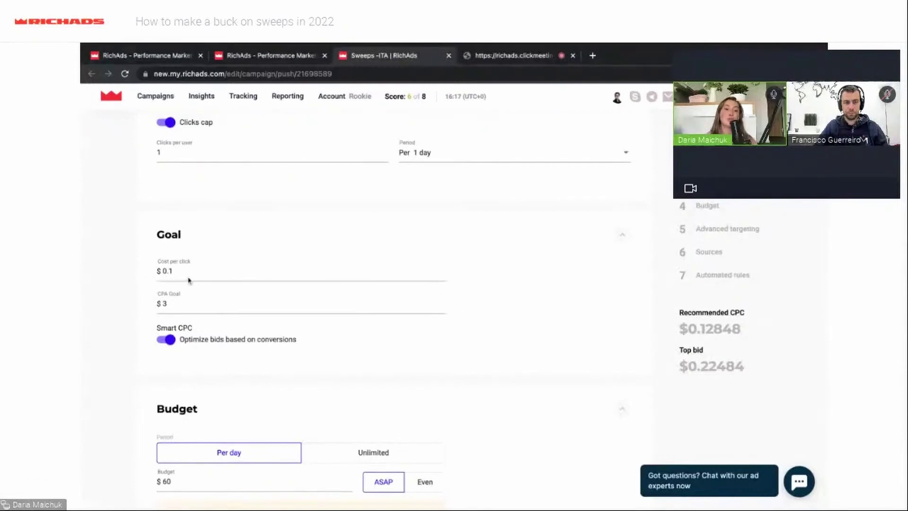
scroll(188, 280, down, 1)
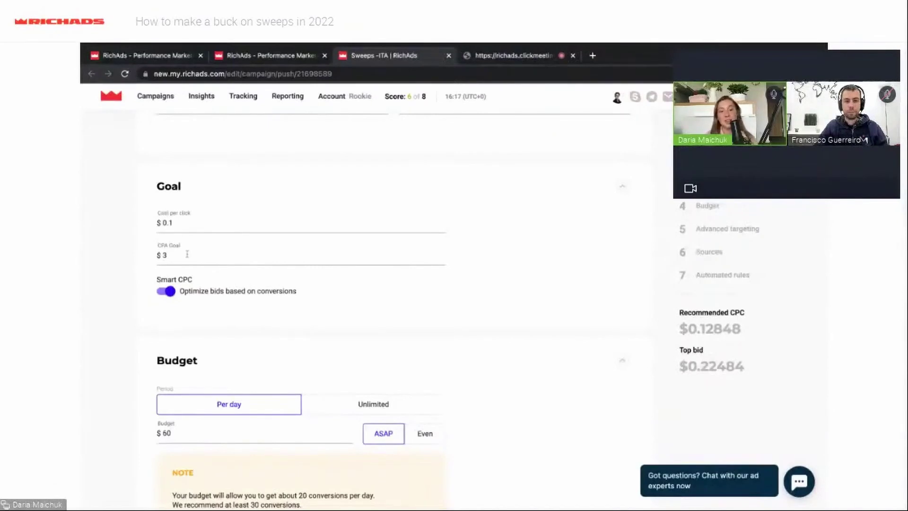
scroll(213, 256, down, 1)
scroll(213, 256, down, 3)
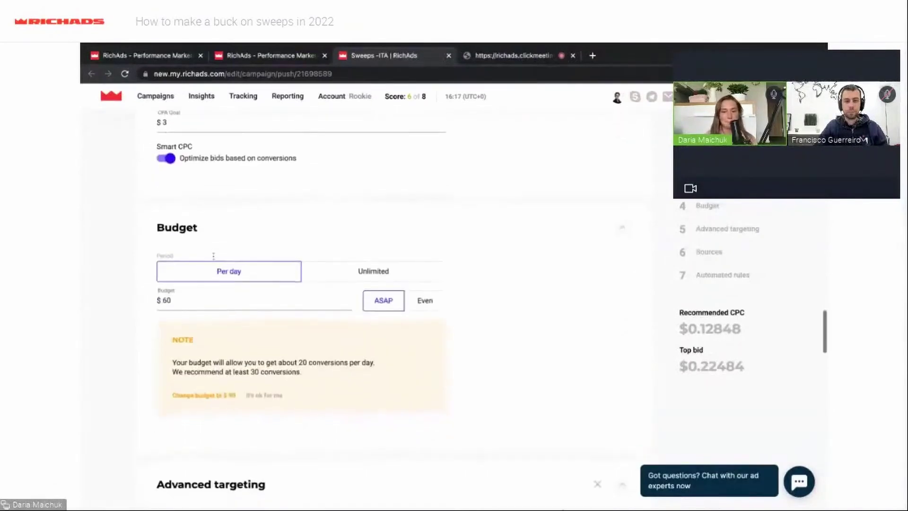
Review the $60 per-day ASAP budget and its note about funding at least 30 conversions.
scroll(253, 259, down, 1)
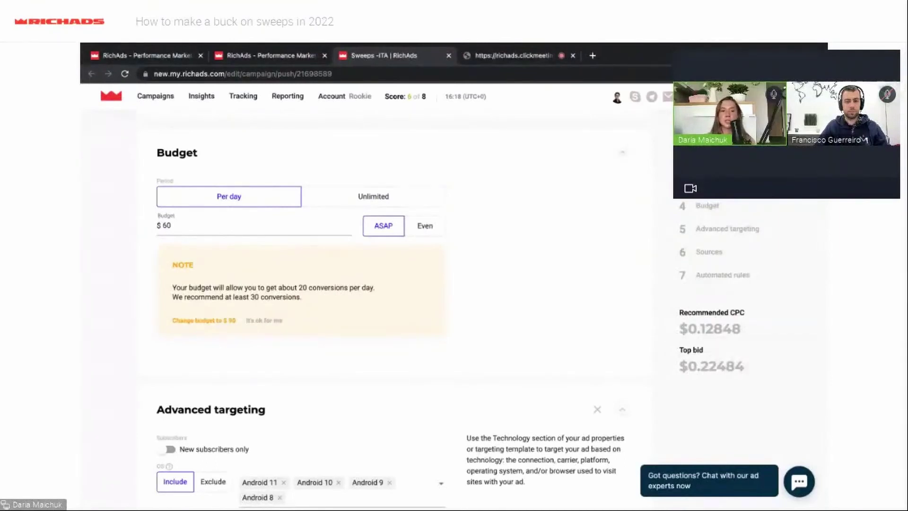
scroll(391, 317, down, 3)
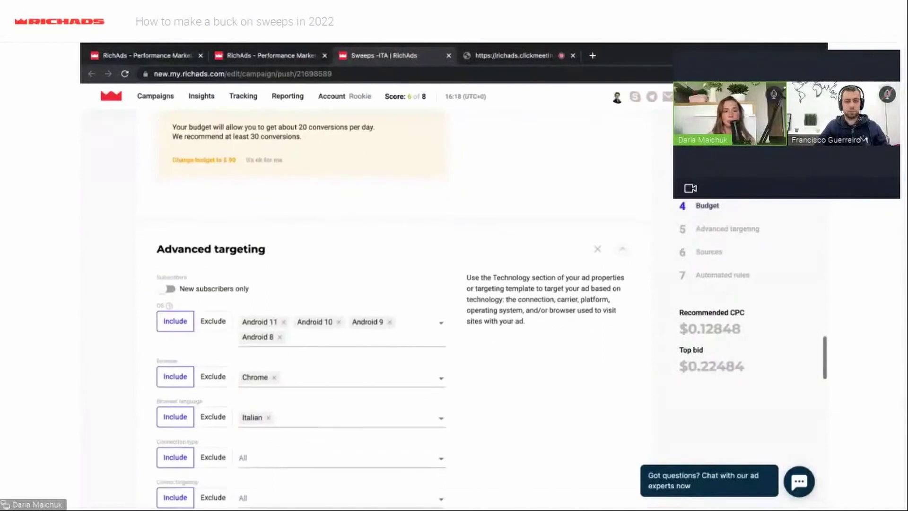
Review advanced targeting lists: OS Android 8–11, Browser Chrome, Browser language Italian.
scroll(208, 204, down, 2)
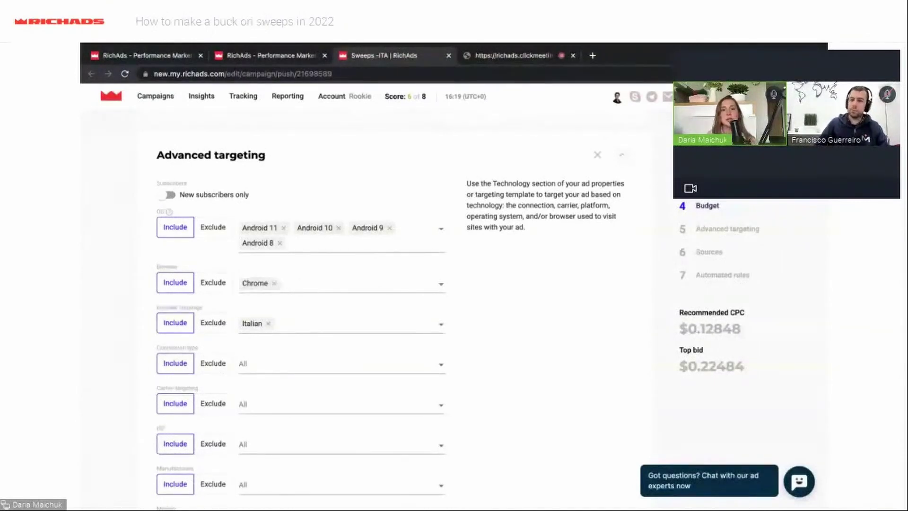
Set the Browser targeting to Chrome only.
click(265, 283)
key(BackSpace)
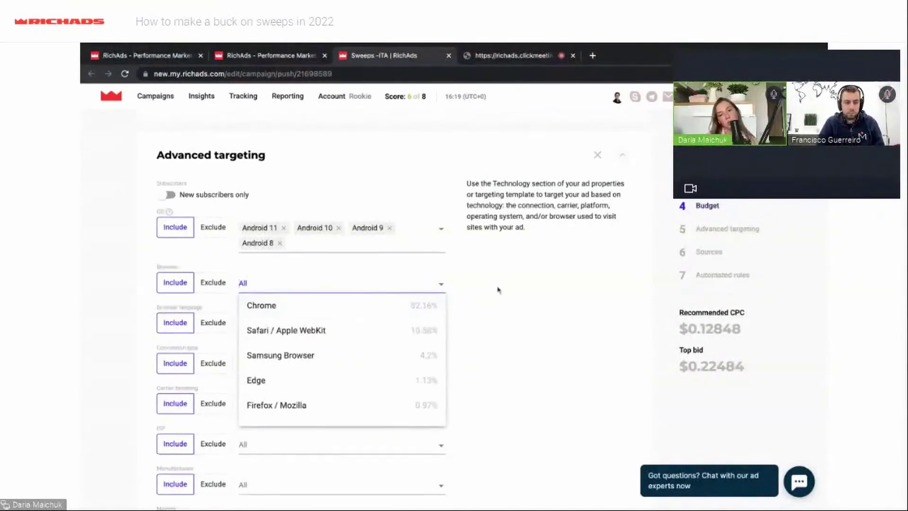
click(428, 306)
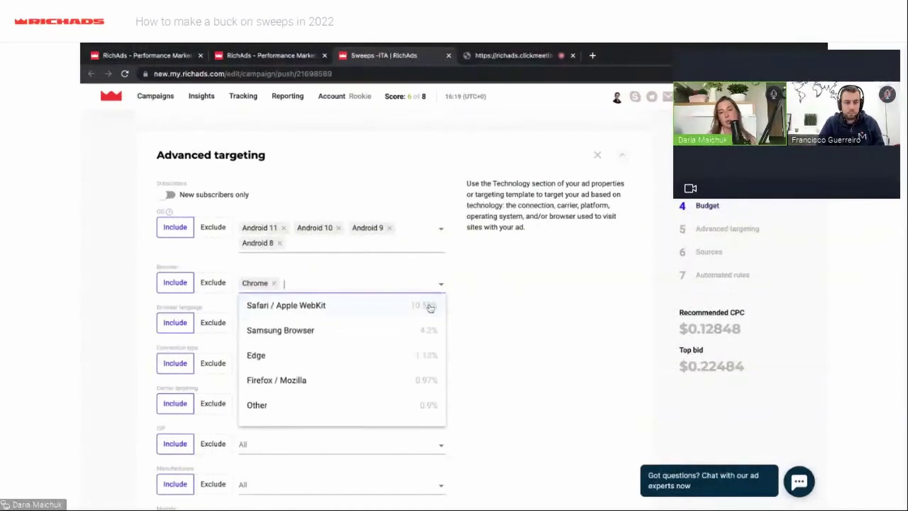
click(496, 308)
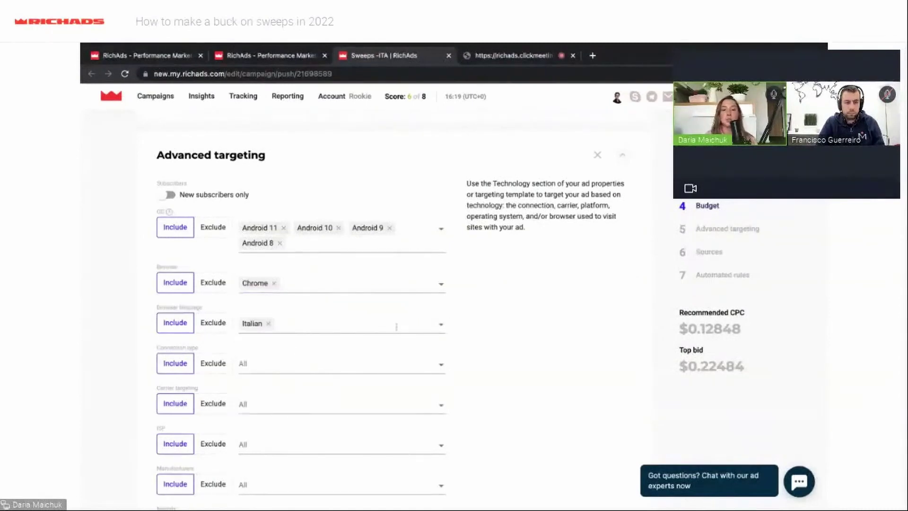
Confirm Italian browser language and review toggles: Webview allowed on, IP targeting and Mainstream only off.
click(443, 325)
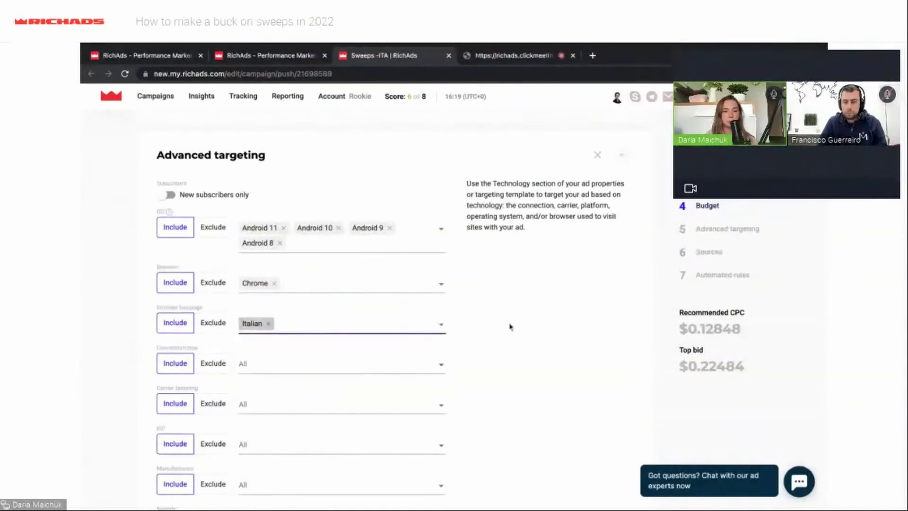
scroll(509, 325, down, 1)
scroll(509, 326, down, 1)
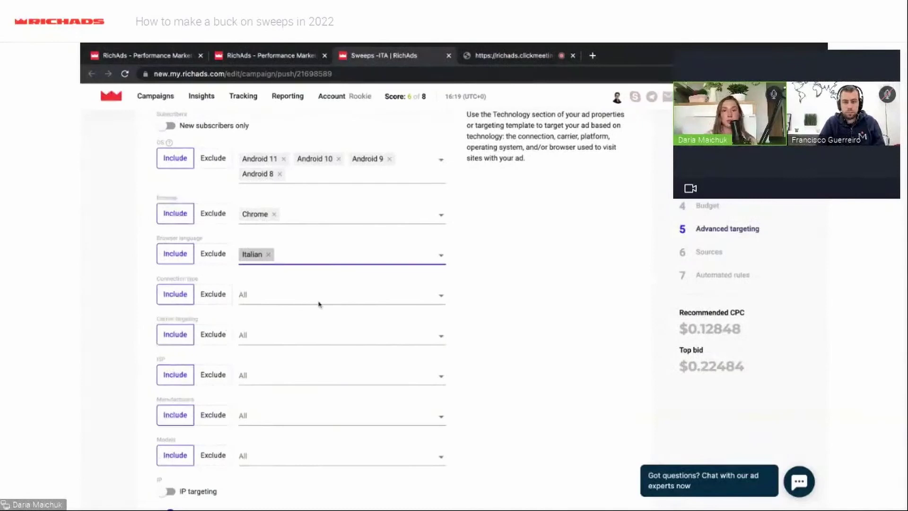
scroll(442, 311, down, 3)
scroll(443, 310, down, 5)
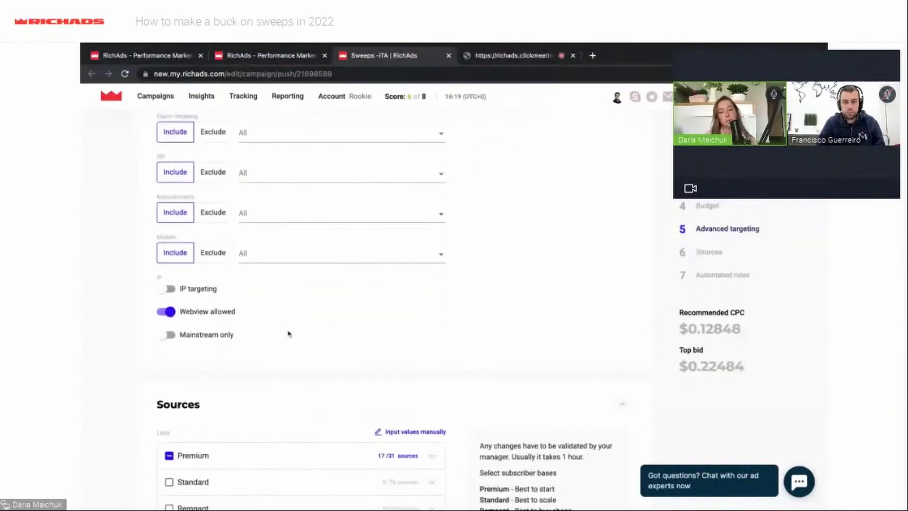
scroll(290, 315, down, 1)
scroll(289, 315, down, 4)
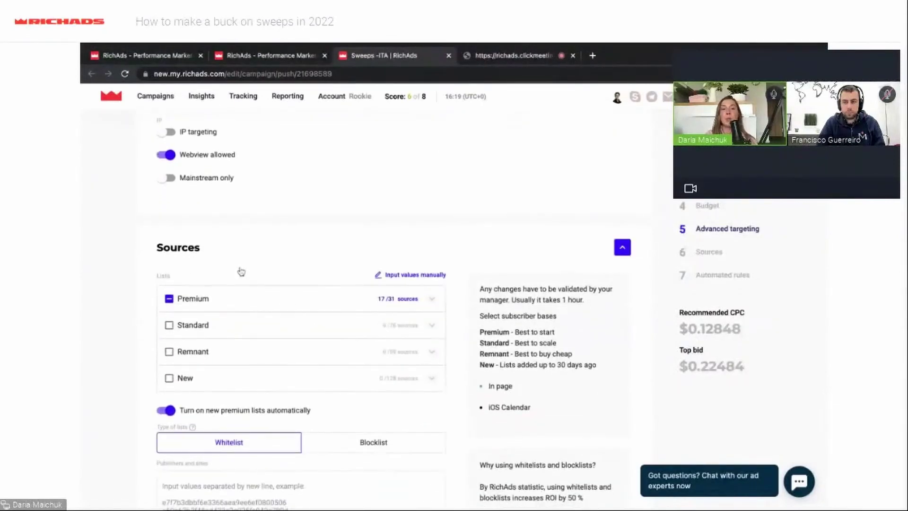
scroll(240, 270, down, 1)
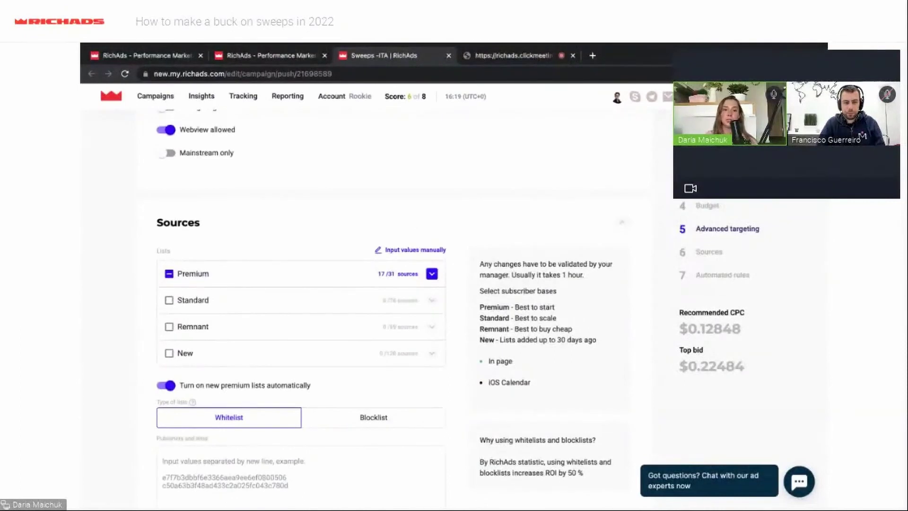
scroll(196, 220, down, 2)
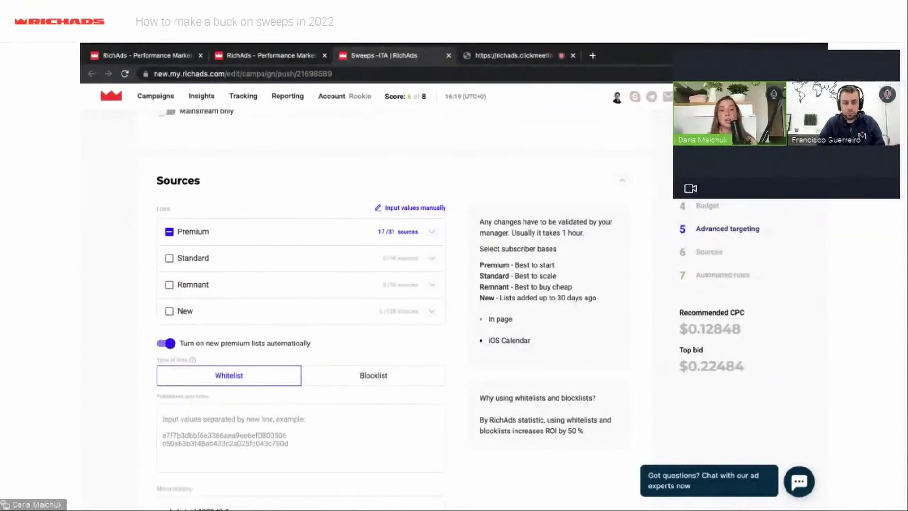
Expand Premium's 31 sources and review micro bidding: sub_list_id:1820 *0.8, sub_list_id:1833 *1.2.
click(433, 232)
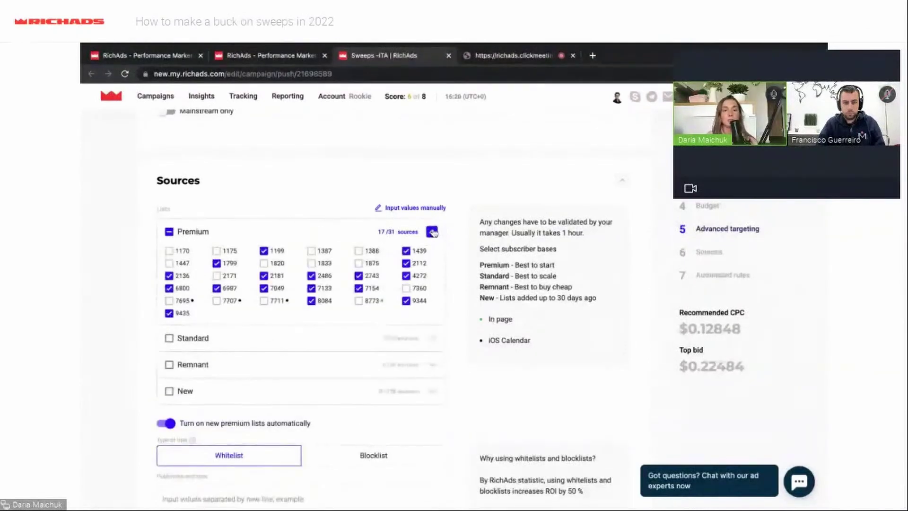
scroll(433, 232, up, 1)
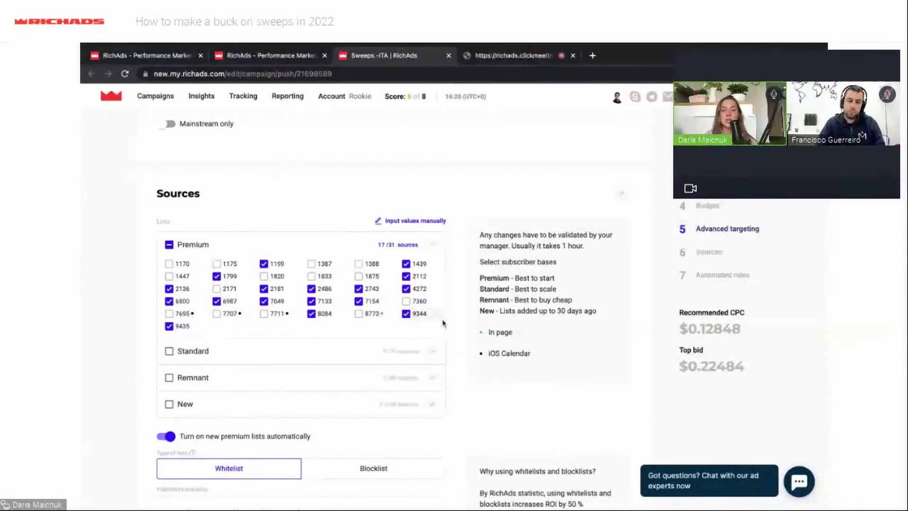
scroll(443, 323, down, 5)
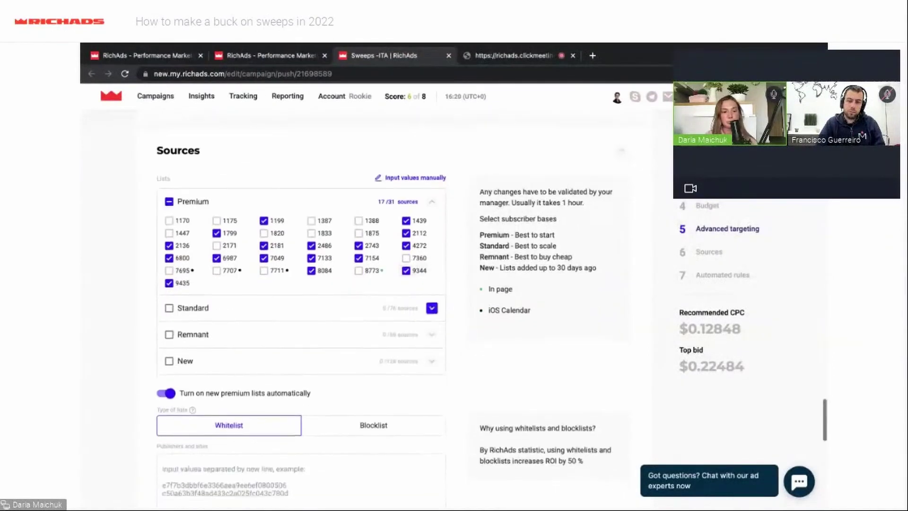
scroll(319, 257, down, 2)
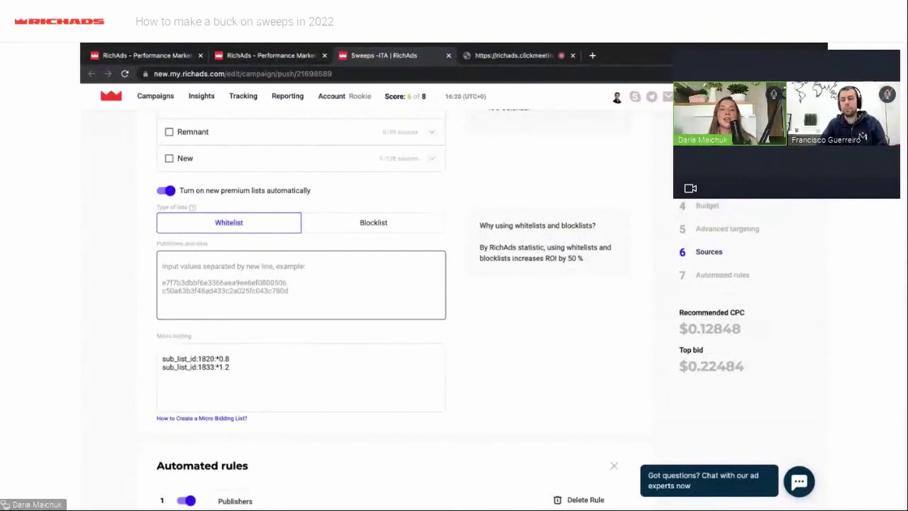
scroll(303, 284, up, 5)
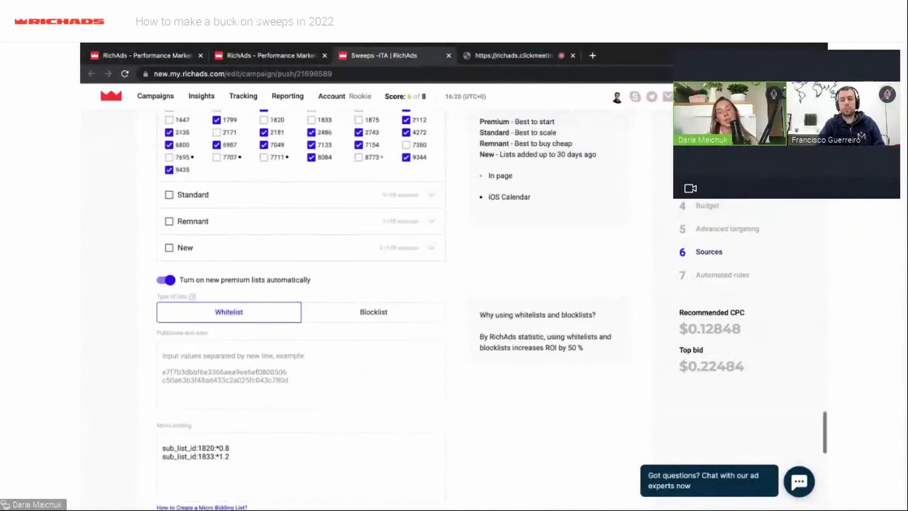
scroll(302, 283, up, 2)
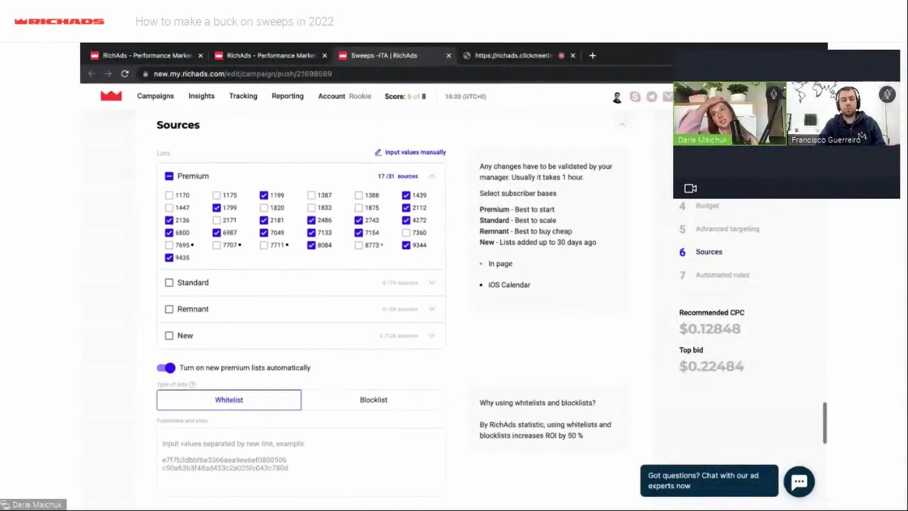
scroll(303, 284, down, 5)
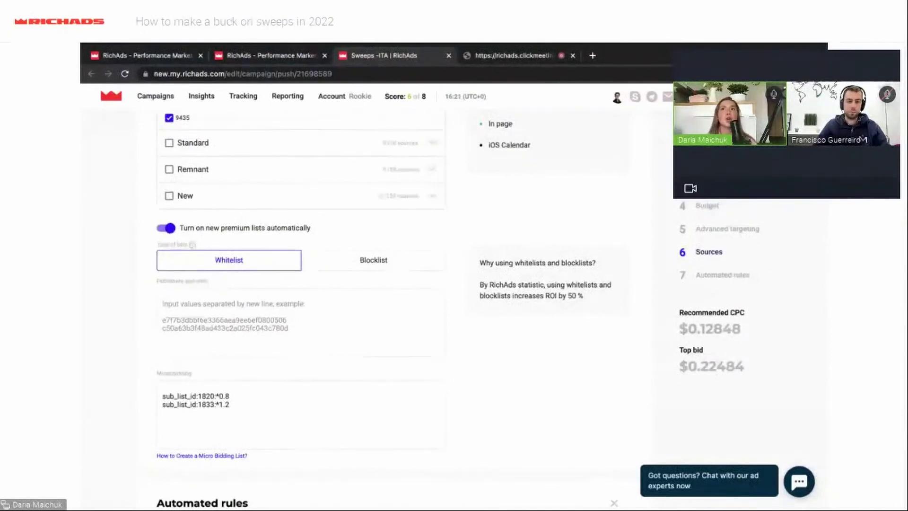
scroll(348, 248, down, 1)
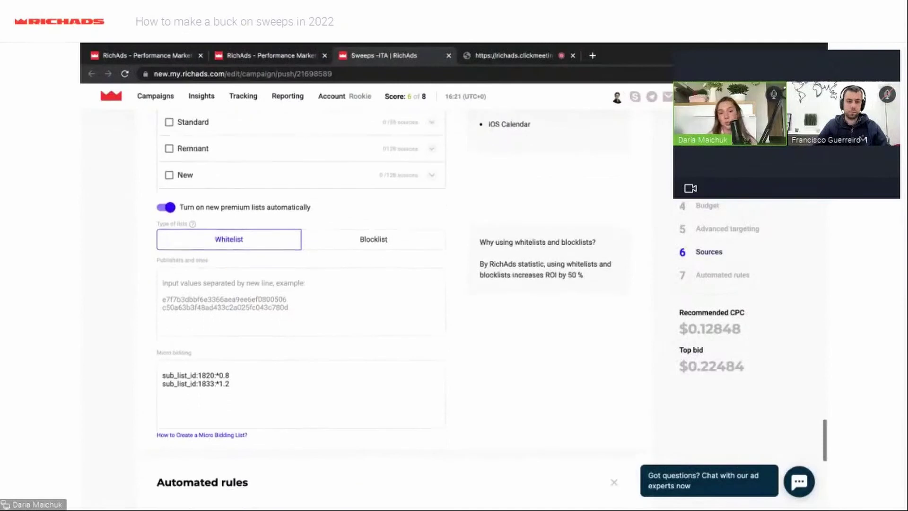
scroll(383, 244, down, 2)
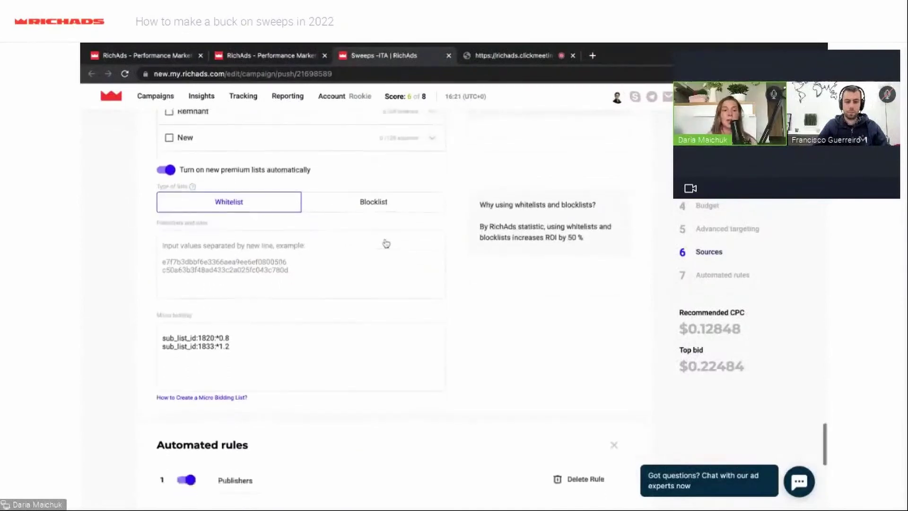
click(314, 329)
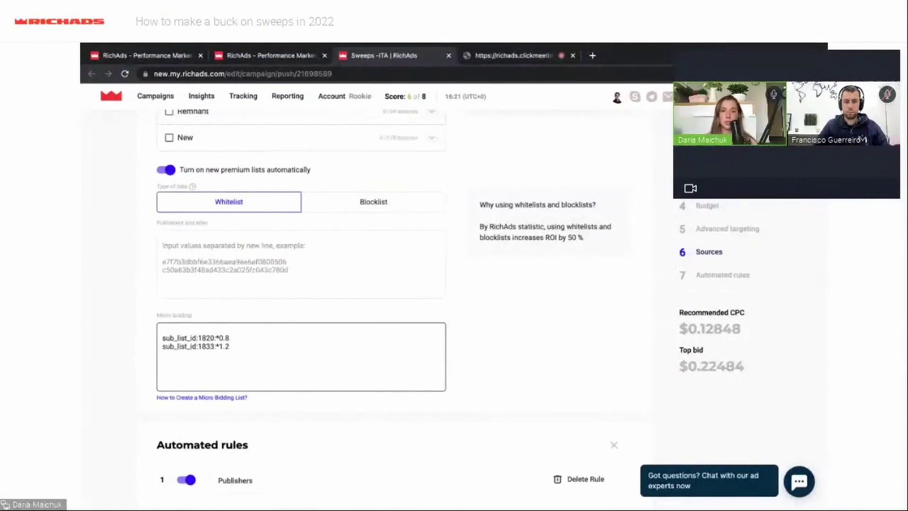
key(shift+Home)
click(239, 345)
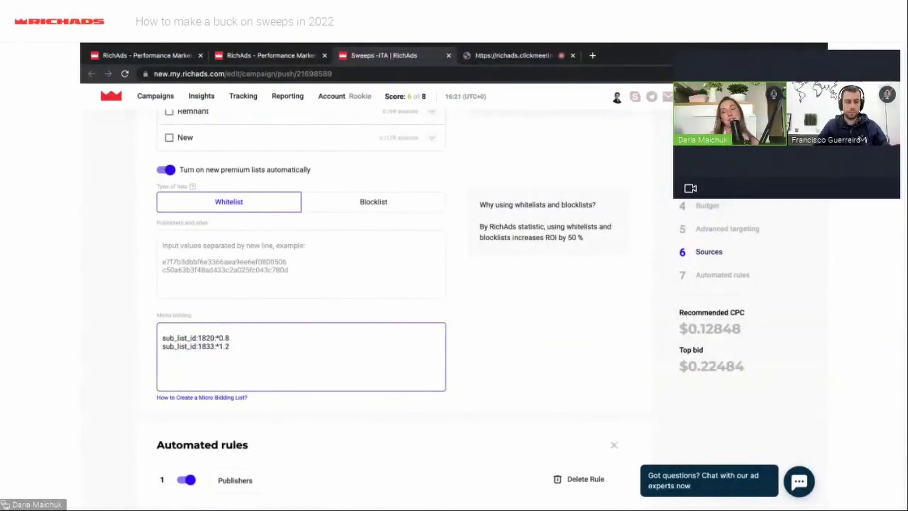
scroll(359, 308, down, 1)
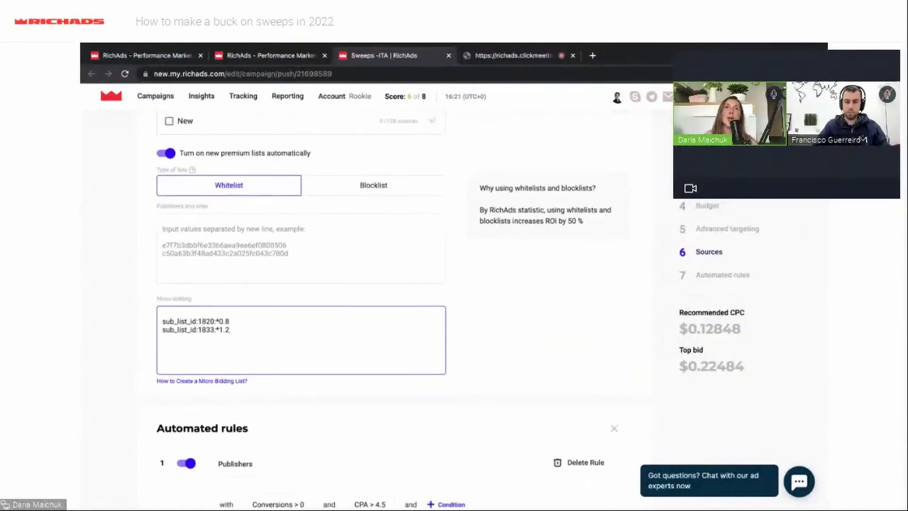
scroll(359, 308, down, 3)
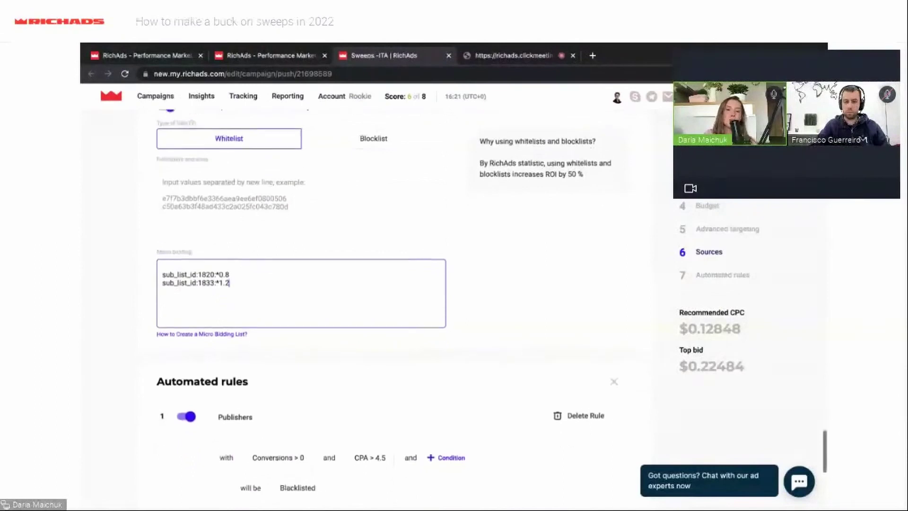
scroll(360, 307, down, 8)
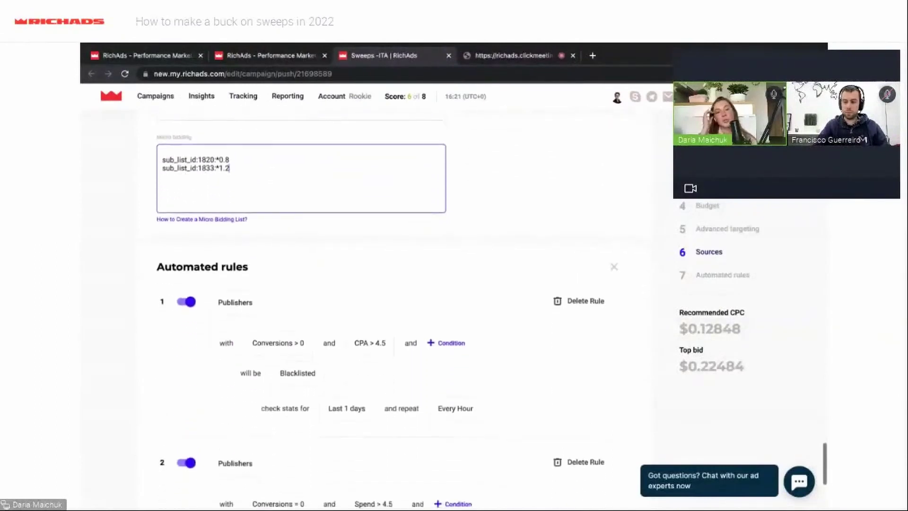
scroll(360, 308, down, 1)
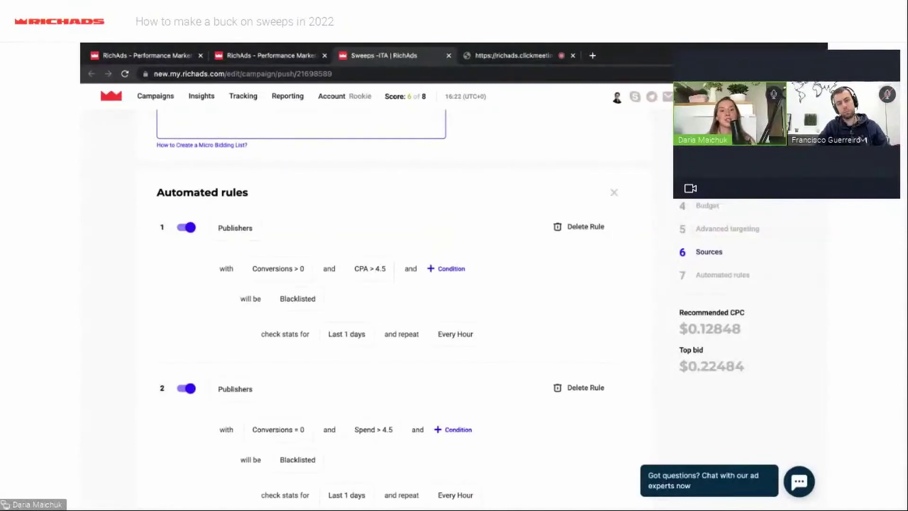
scroll(272, 241, down, 1)
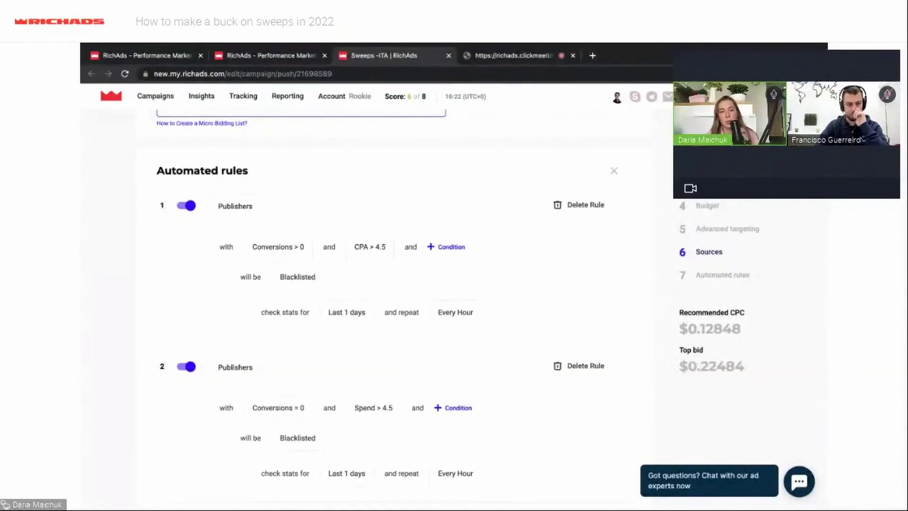
scroll(378, 283, down, 1)
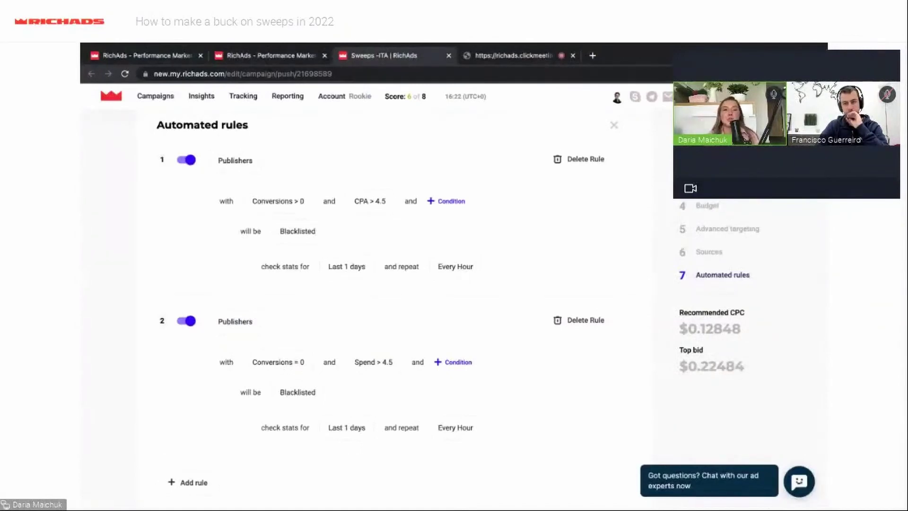
scroll(315, 264, down, 3)
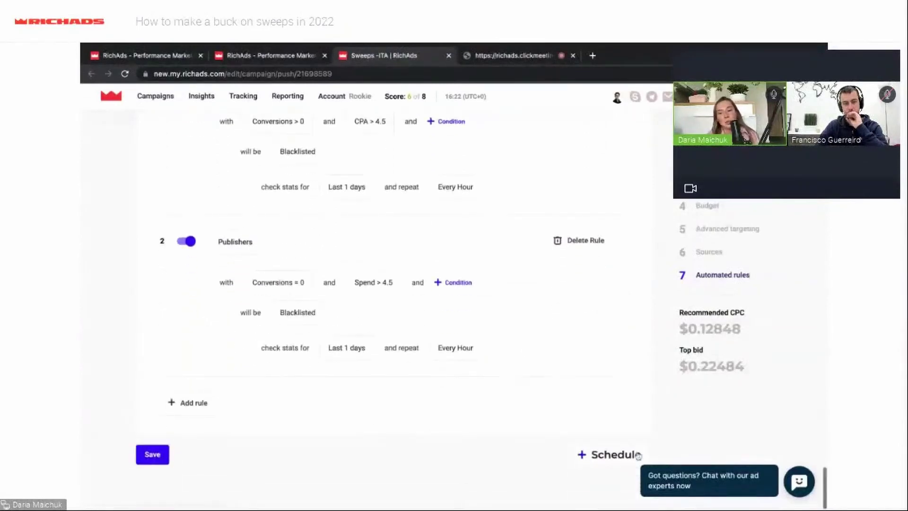
click(606, 455)
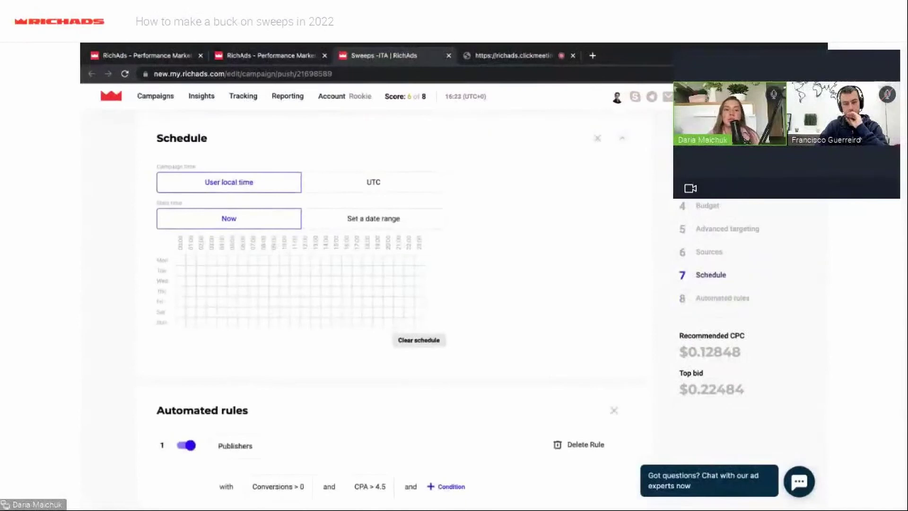
drag(254, 262, 369, 323)
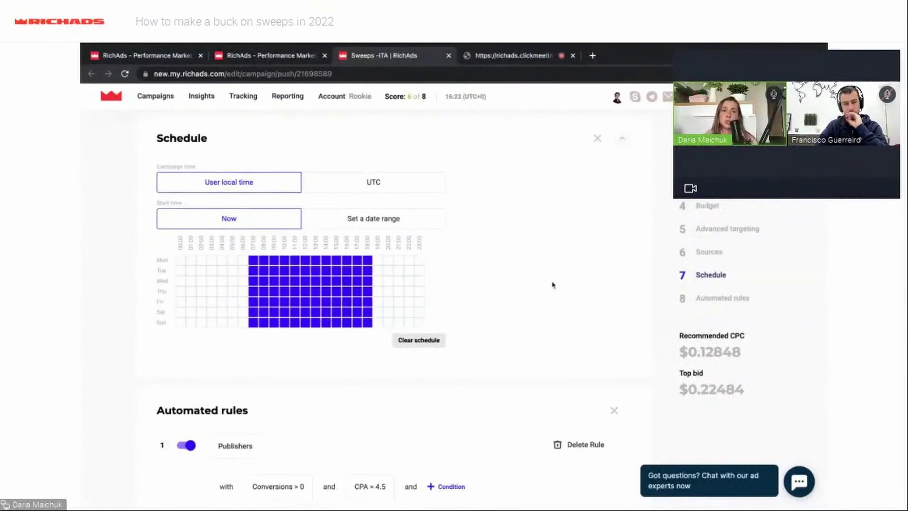
scroll(552, 285, up, 1)
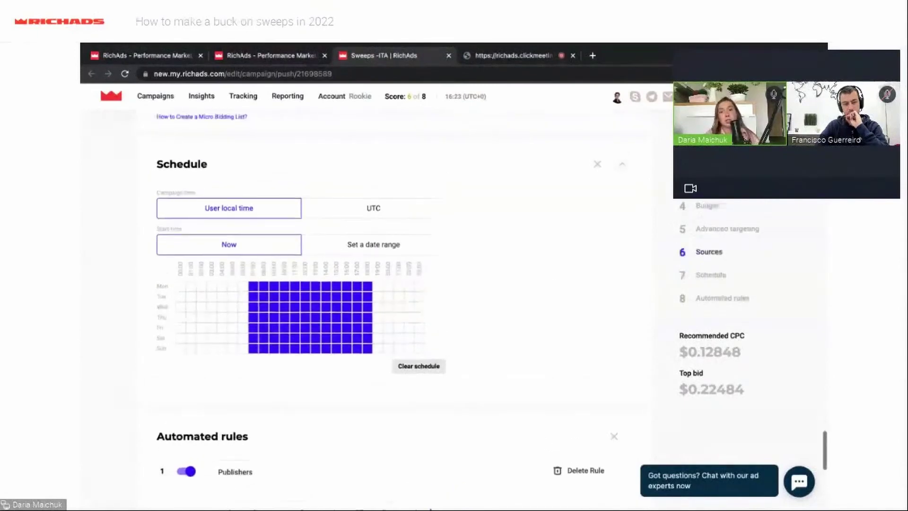
click(595, 163)
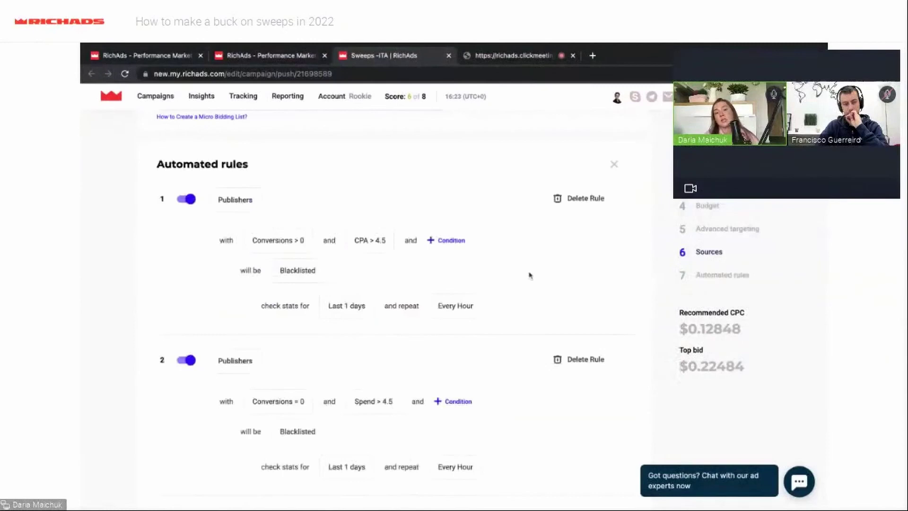